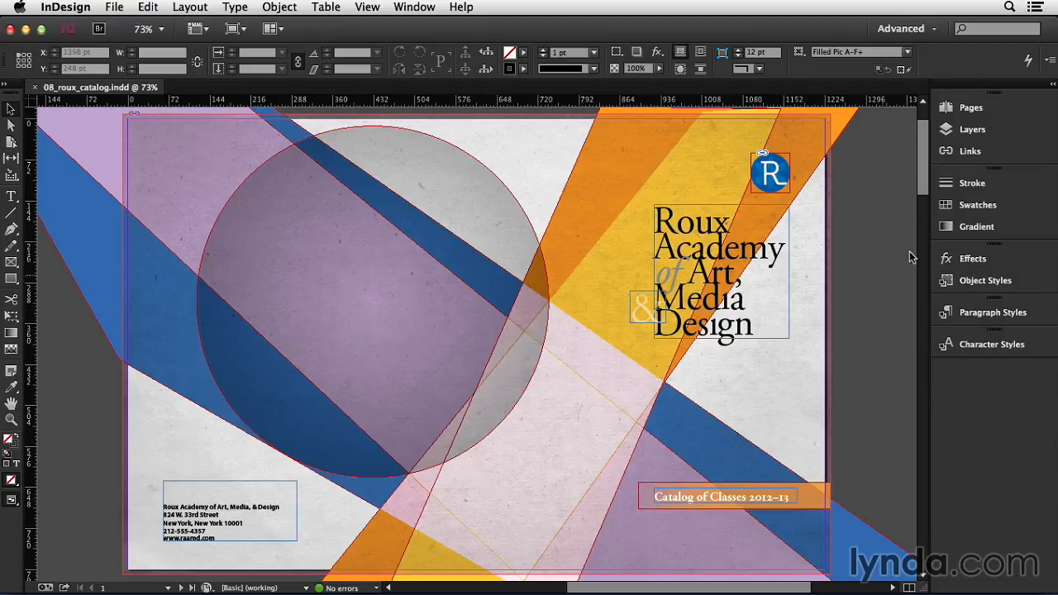
Add an empty color group to the document's swatches and enlarge the swatch list to show all of its entries.
click(961, 206)
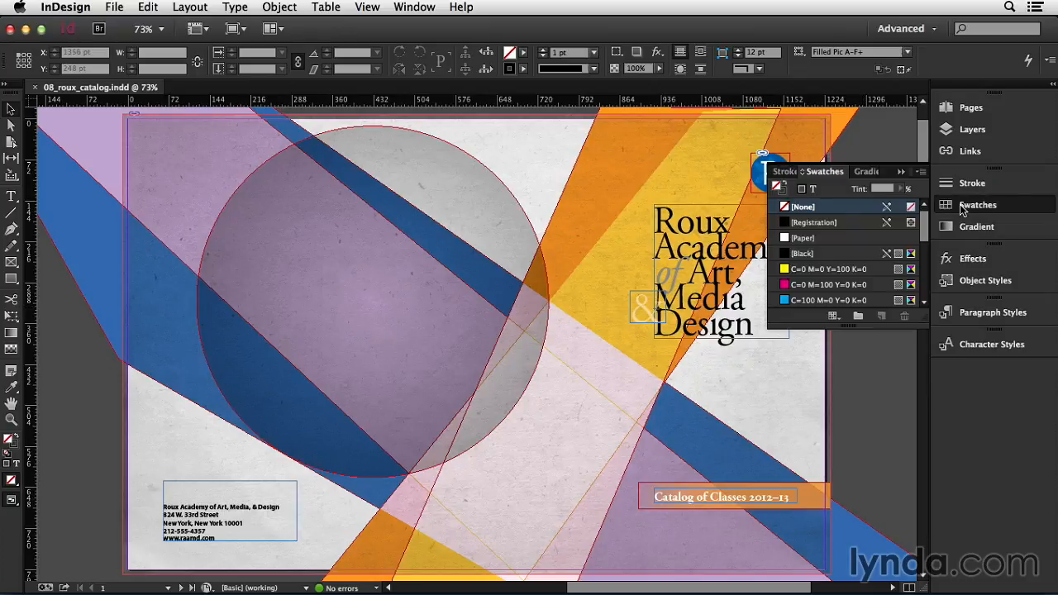
click(859, 319)
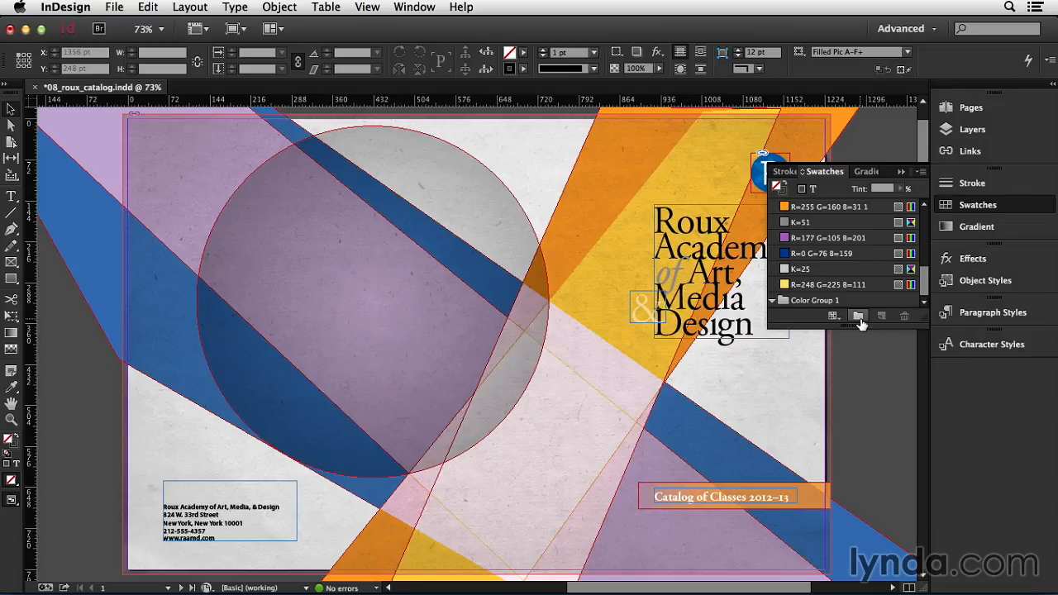
drag(925, 326, 906, 539)
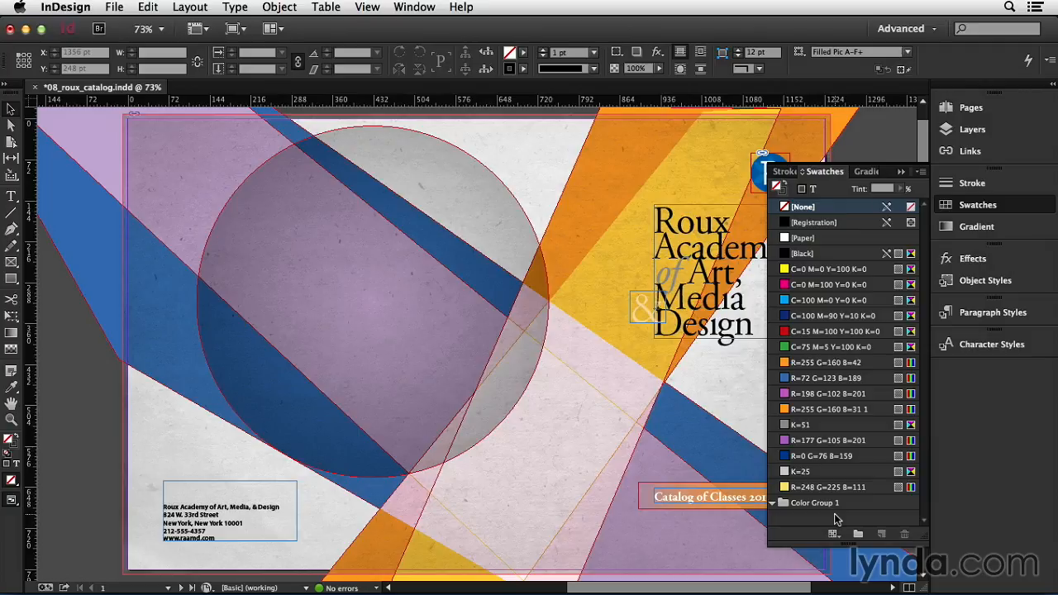
Undo the empty color group, and bring up the naming options for a new color group without creating it.
key(super+z)
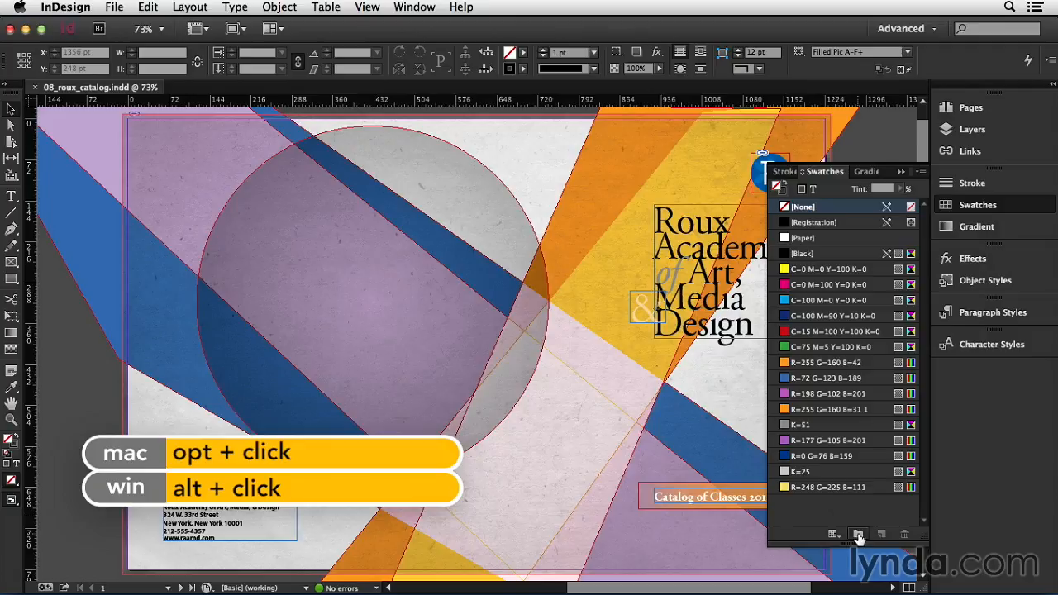
alt+click(858, 535)
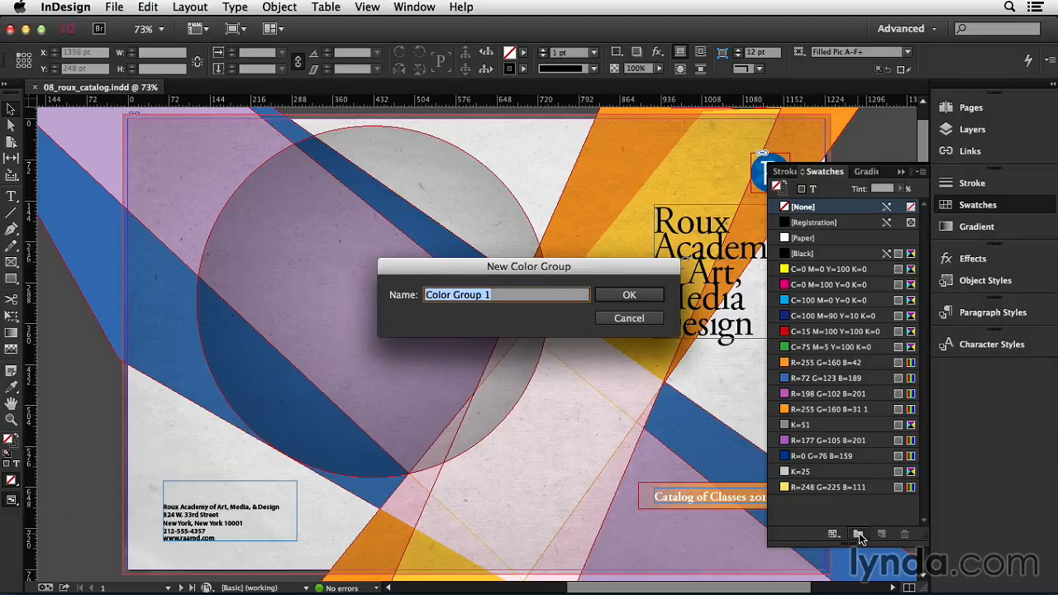
click(630, 317)
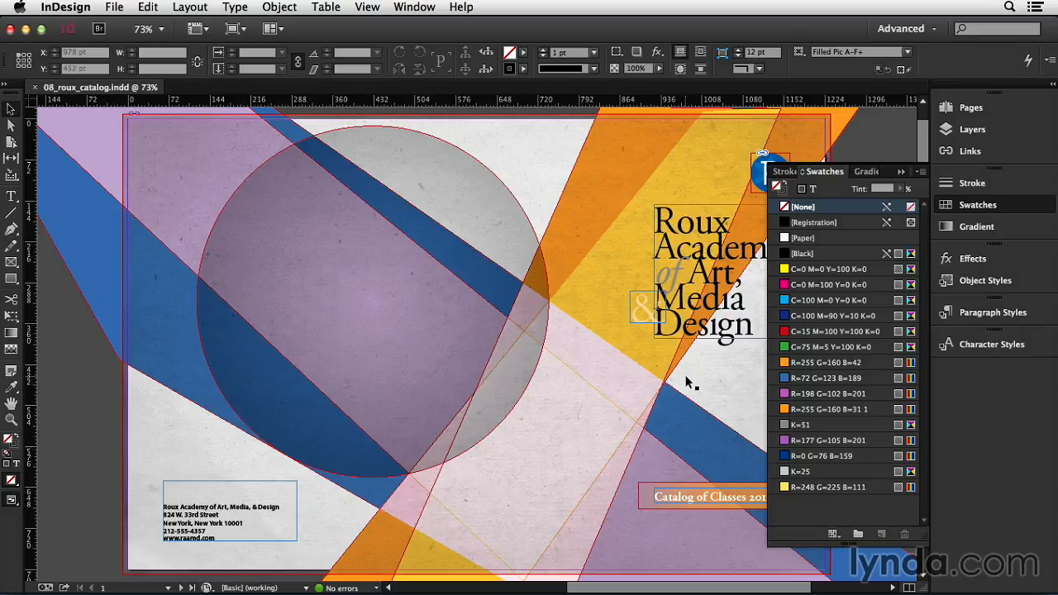
Group the swatches C=0 M=0 Y=100 K=0, C=100 M=0 Y=0 K=0, C=100 M=90 Y=10 K=0 and C=15 M=100 Y=100 K=0 as "Pretty Colors".
click(818, 270)
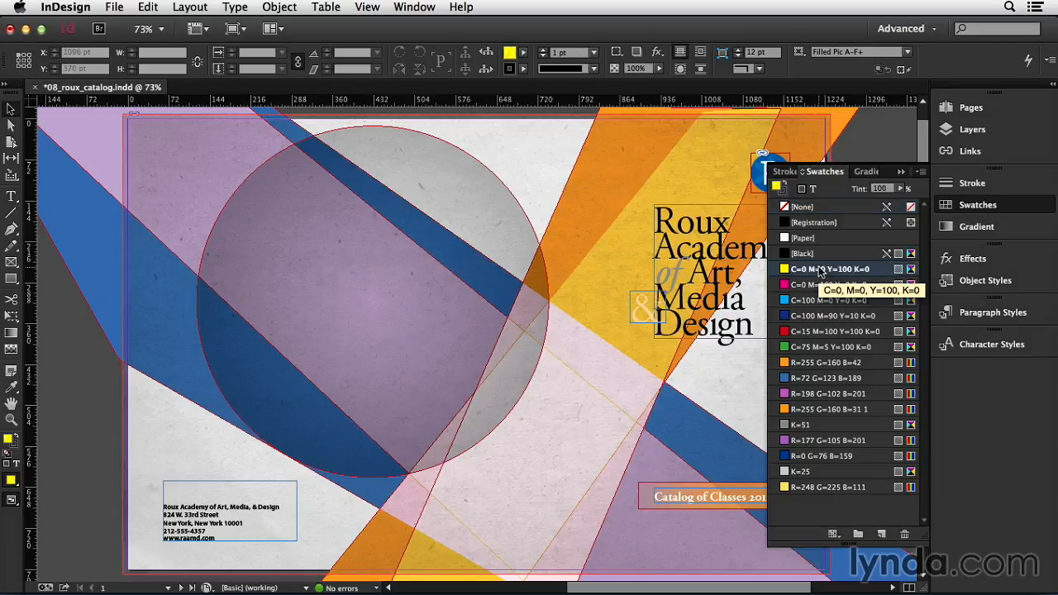
super+click(820, 301)
super+click(820, 317)
super+click(820, 332)
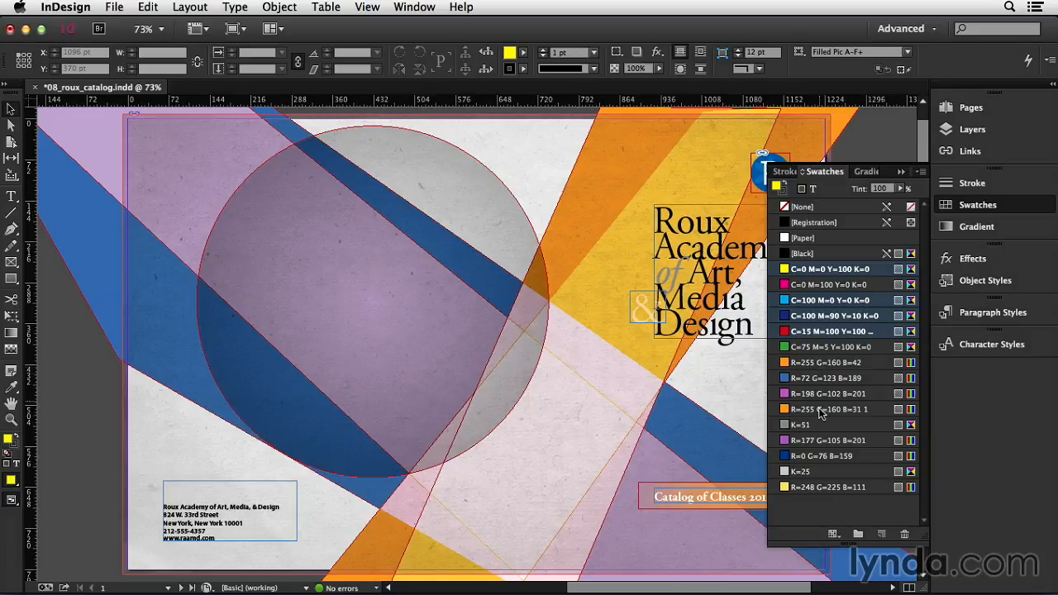
click(858, 535)
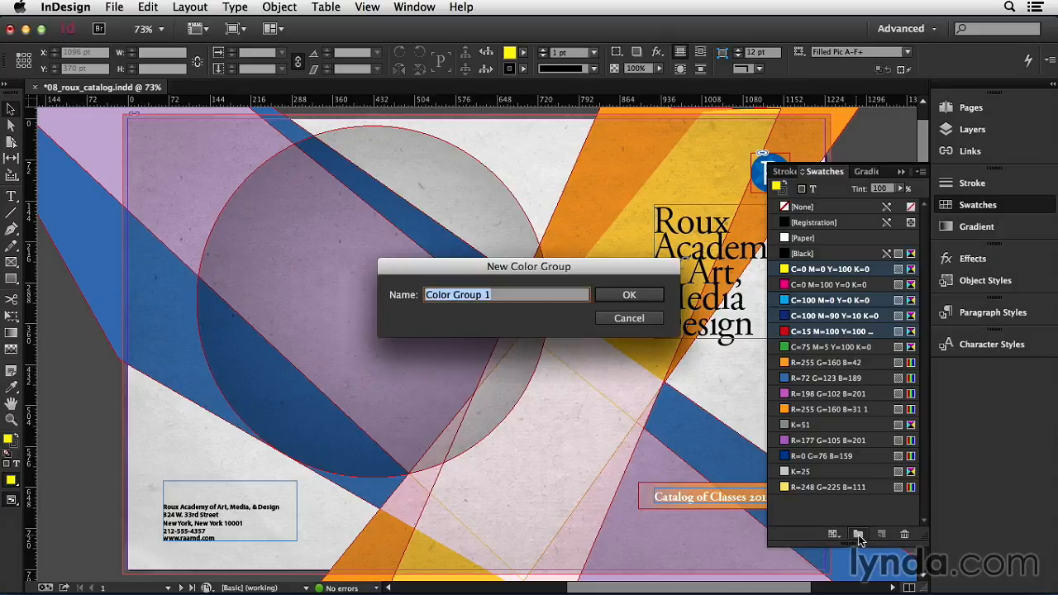
text(Pretty Co)
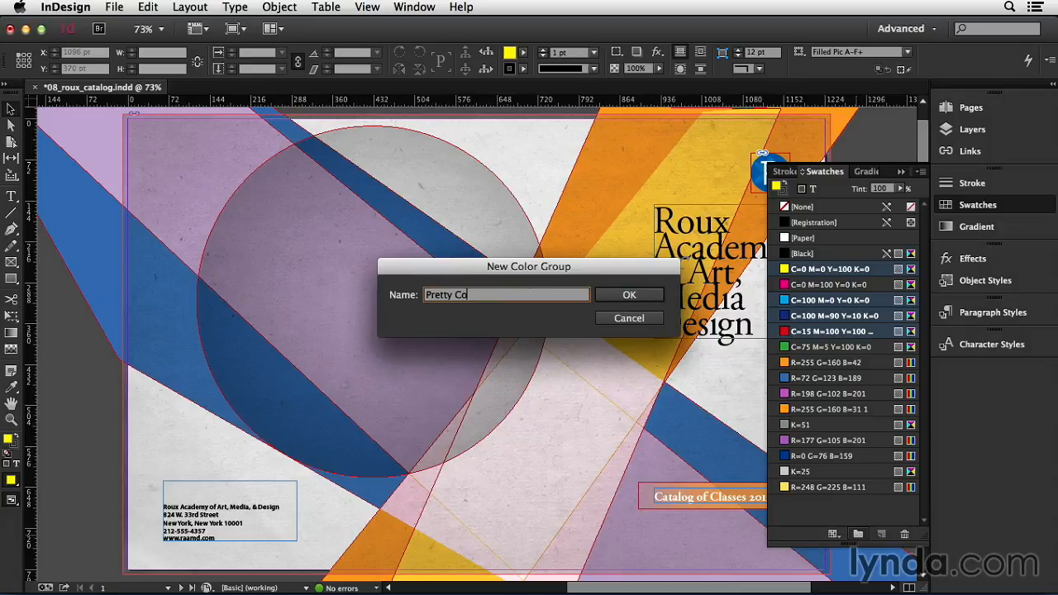
text(lors)
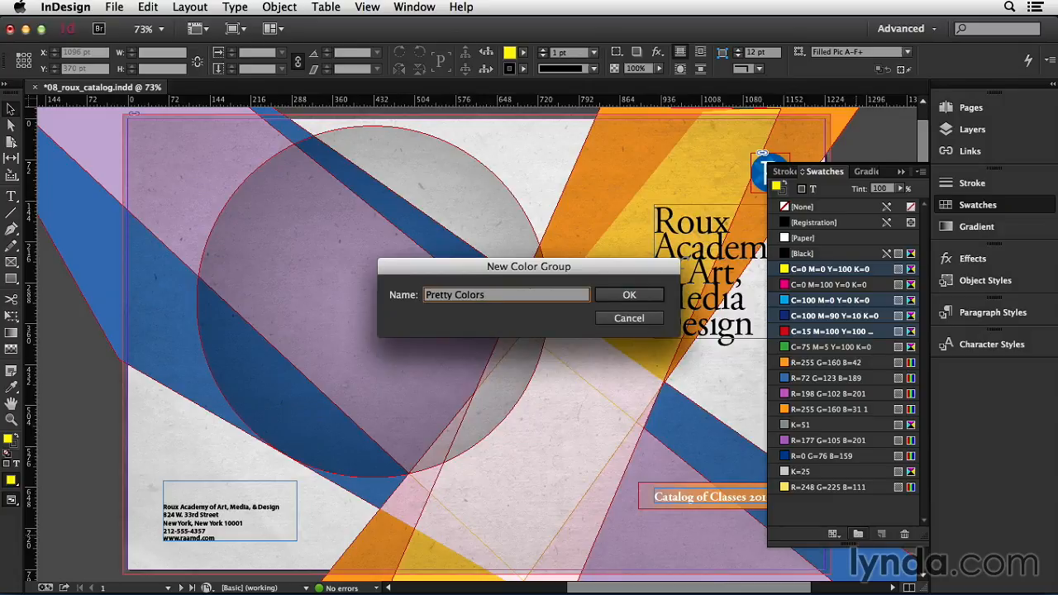
click(631, 295)
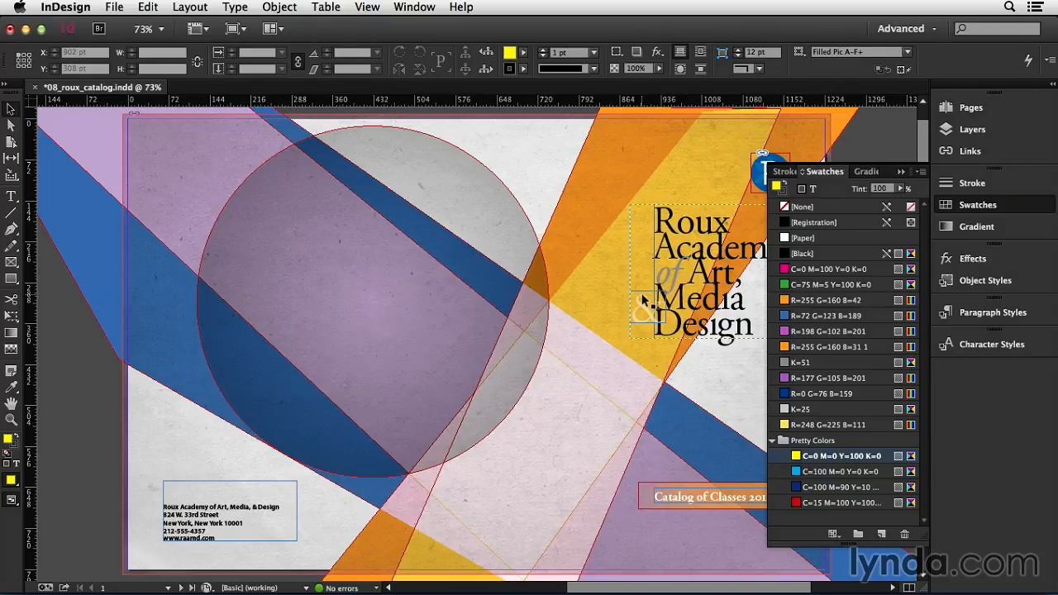
Create a color group with the default name from the cover's background artwork, and widen the swatch list to show full names.
click(541, 344)
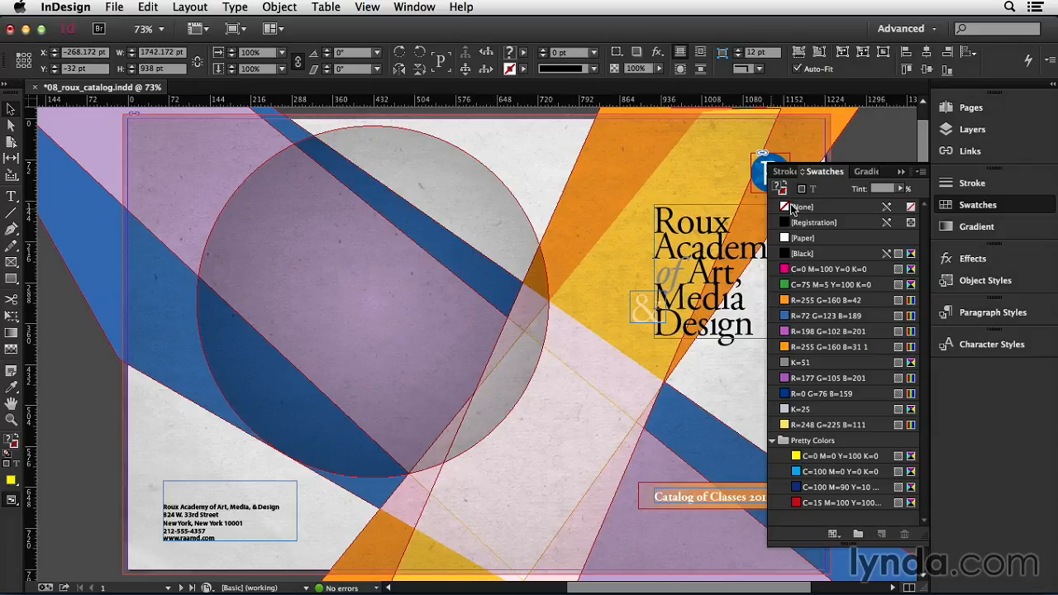
click(922, 172)
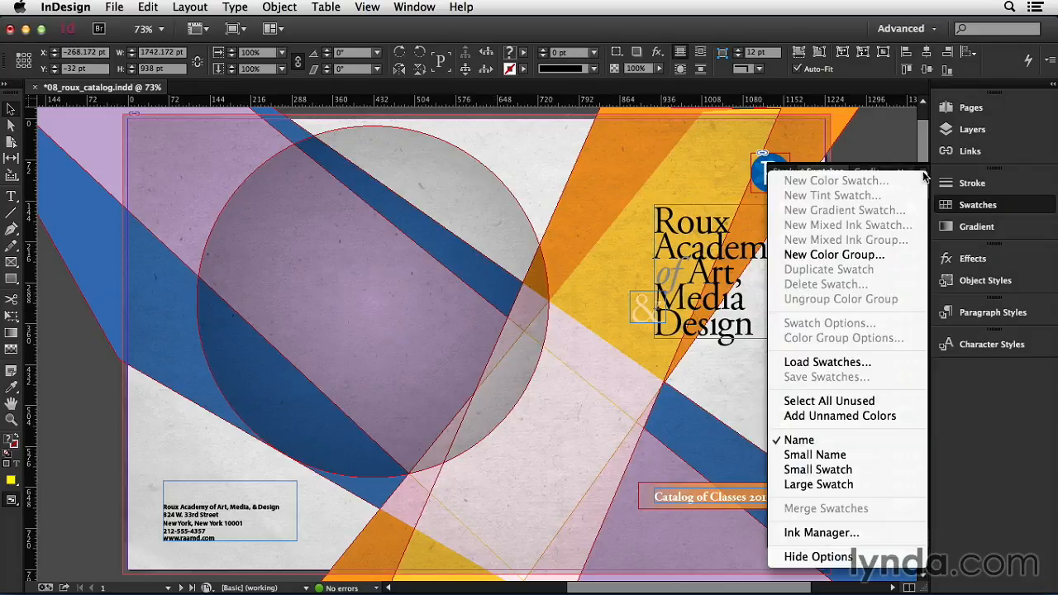
click(858, 263)
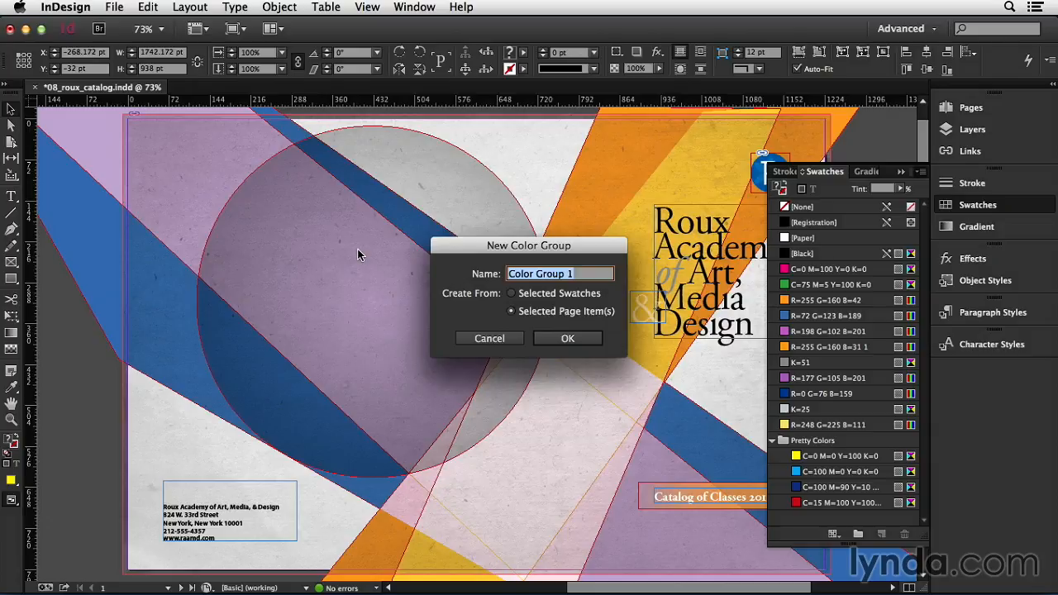
click(569, 338)
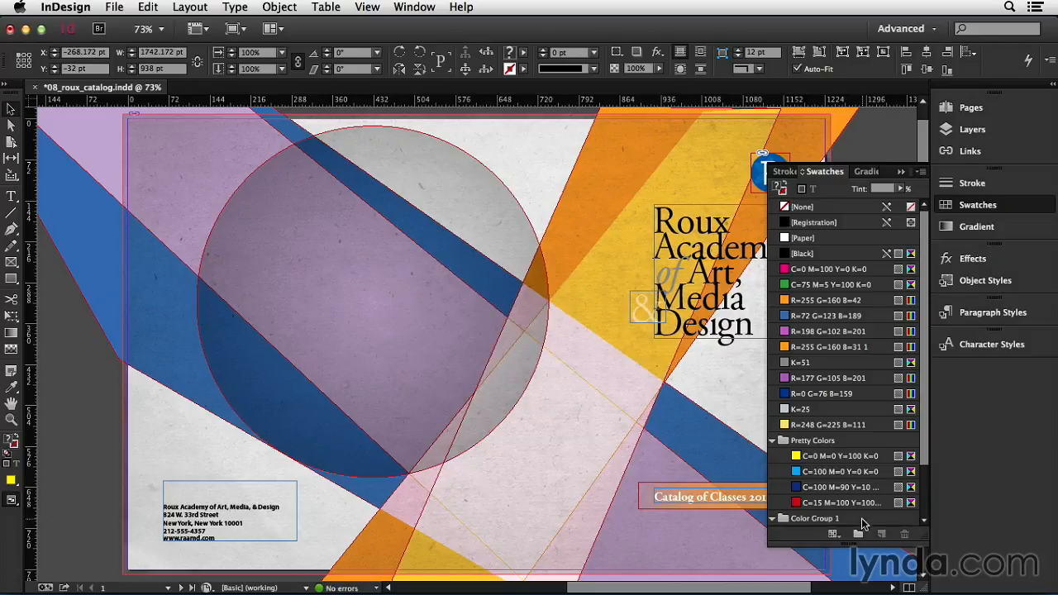
scroll(922, 448, down, 4)
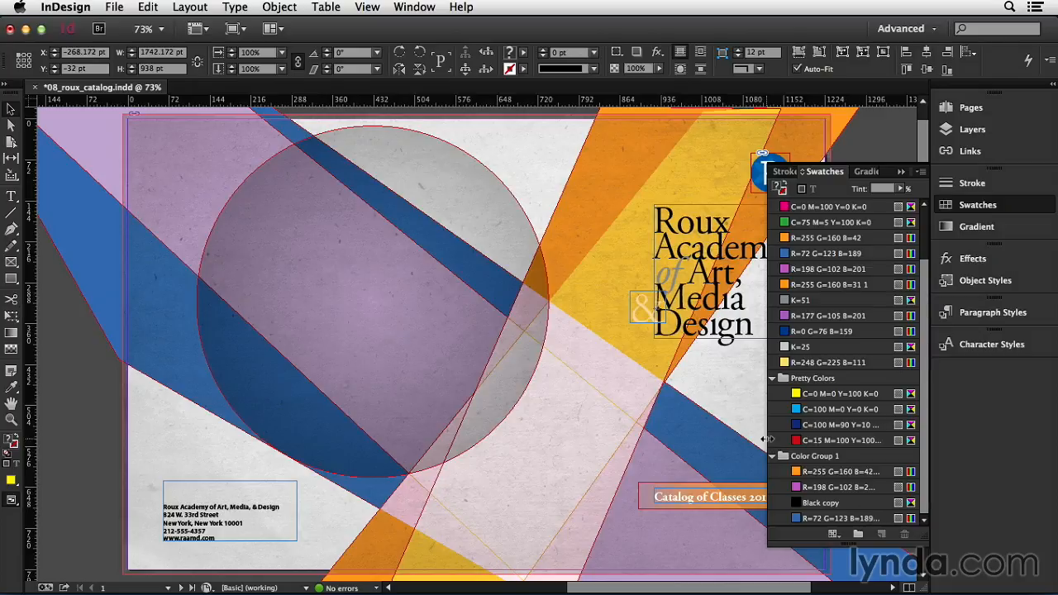
drag(767, 439, 728, 446)
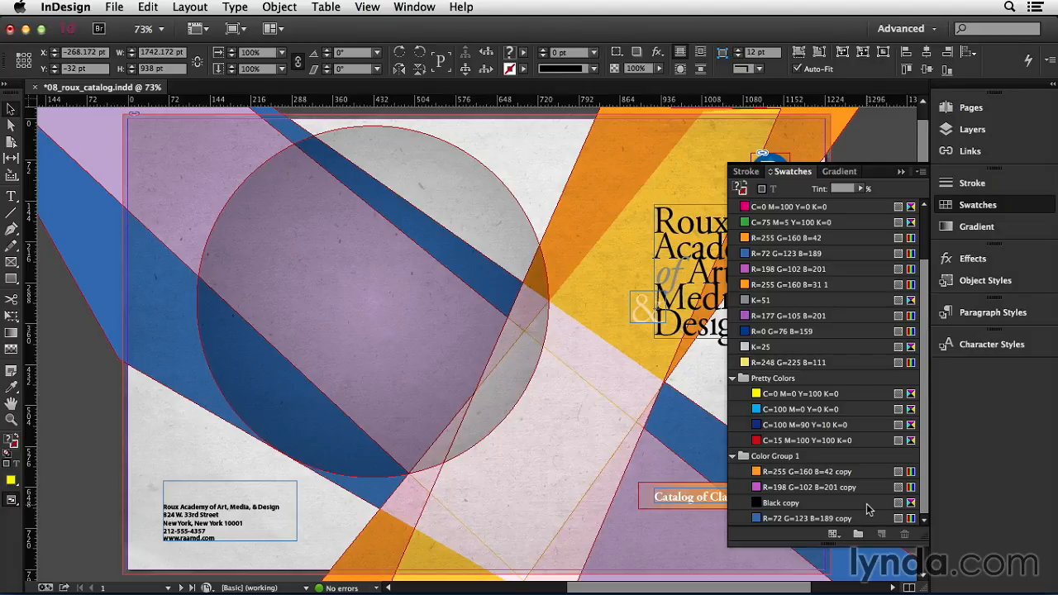
Deselect the artwork, then move R=198 G=102 B=201 copy into Pretty Colors and C=15 M=100 Y=100 K=0 into Color Group 1.
key(shift+super+a)
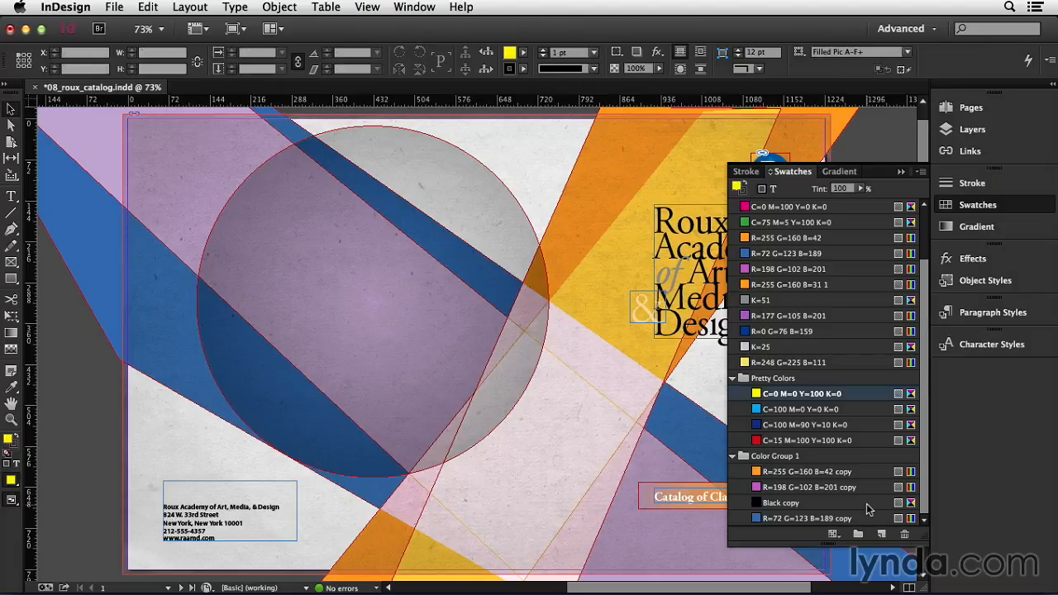
click(862, 488)
drag(861, 488, 840, 496)
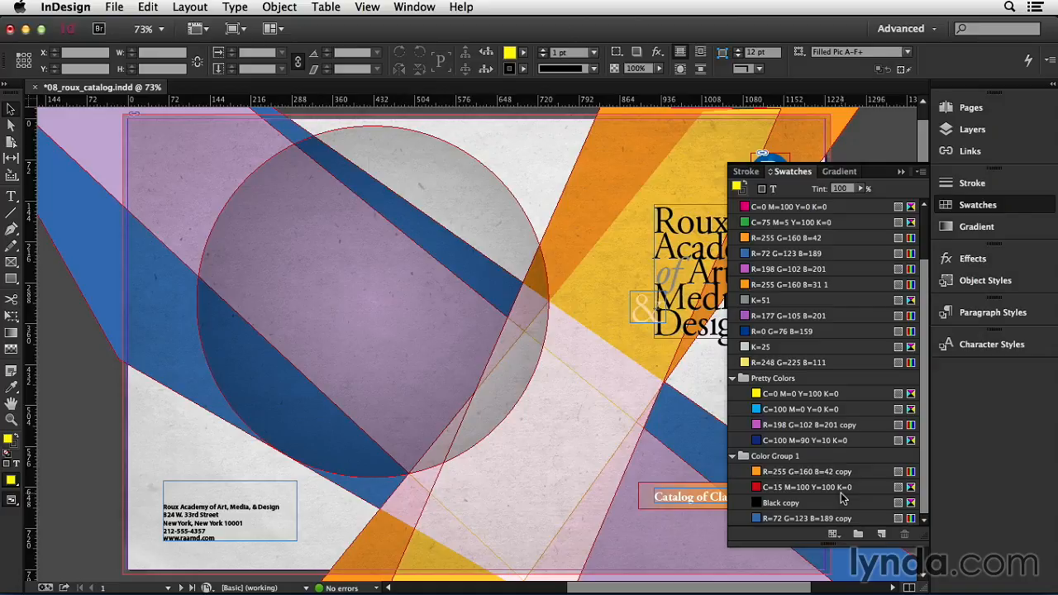
Ungroup Color Group 1 so its swatches return to the main list.
click(812, 459)
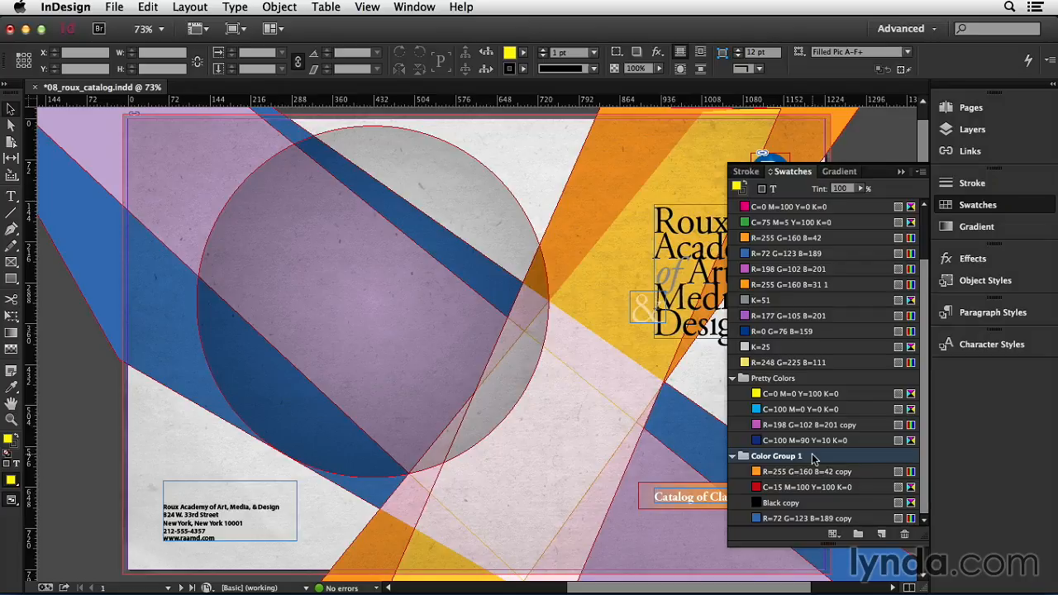
click(921, 172)
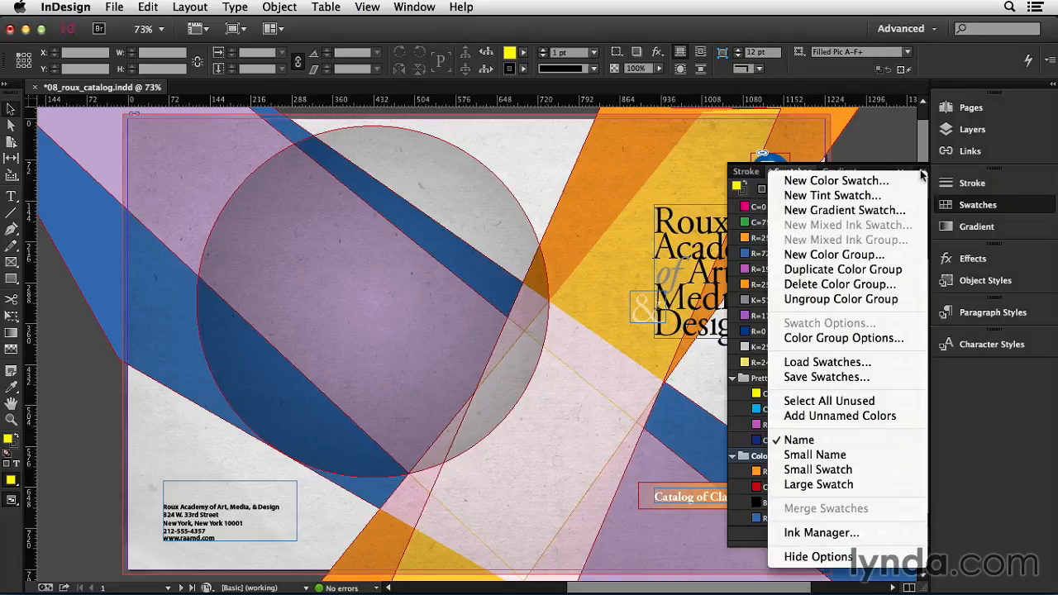
click(892, 302)
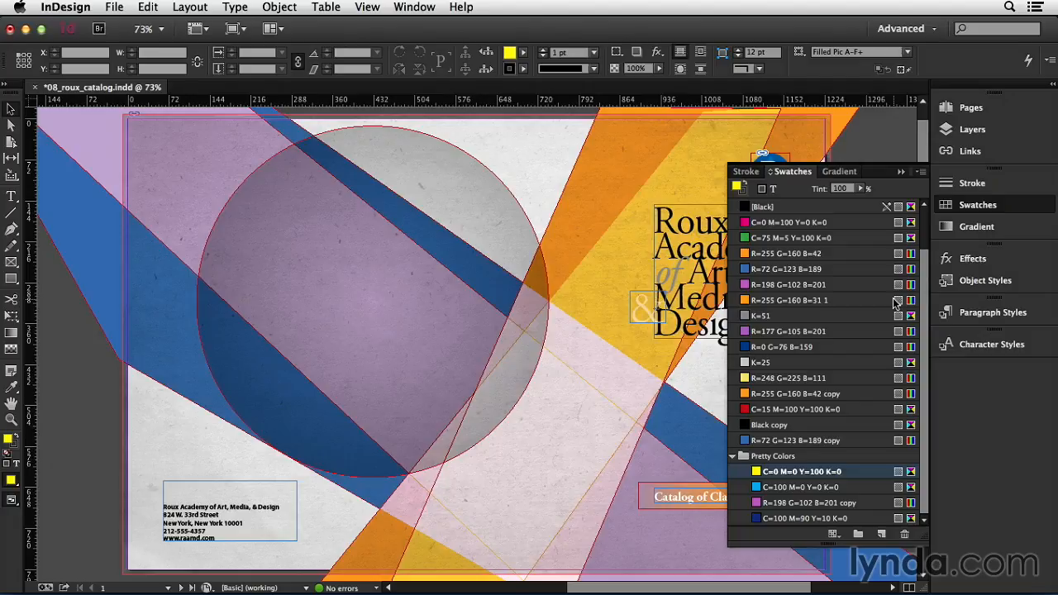
Create a CMYK process swatch C=65 M=0 Y=100 K=0 inside the Pretty Colors group, based on its yellow swatch.
click(921, 173)
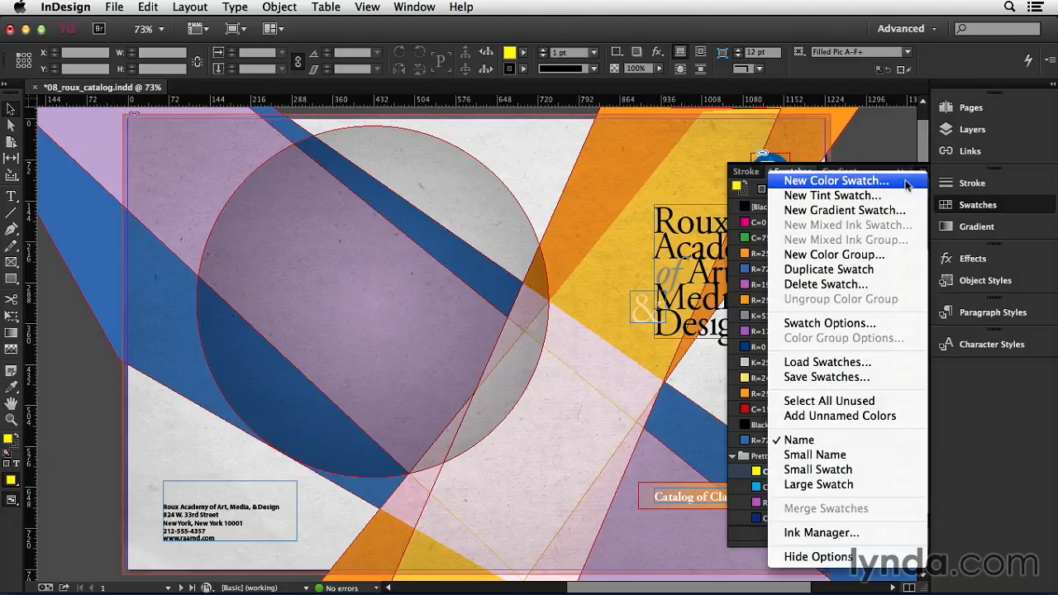
click(907, 182)
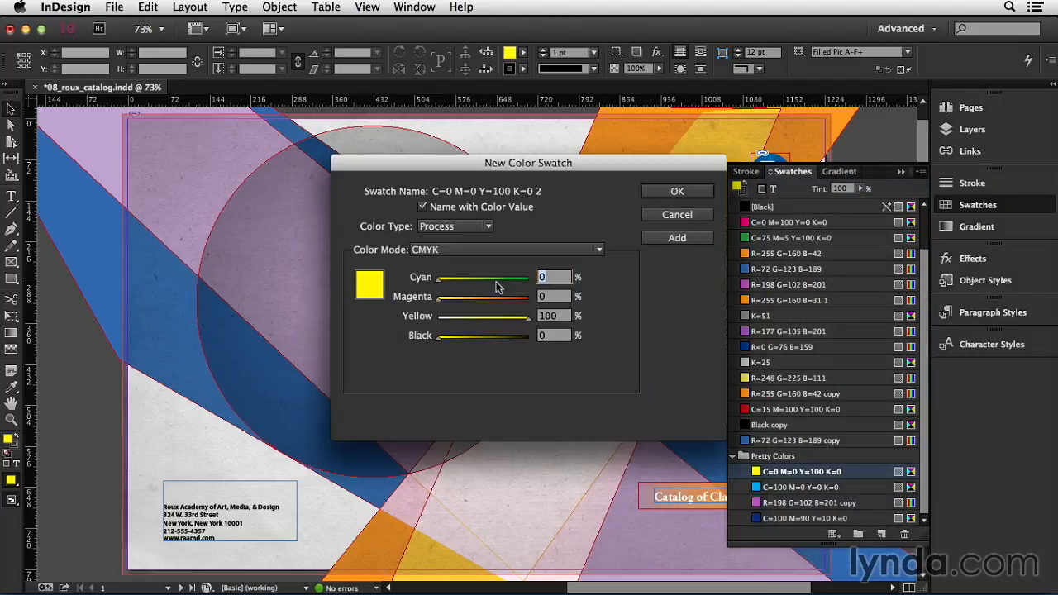
click(496, 280)
click(675, 191)
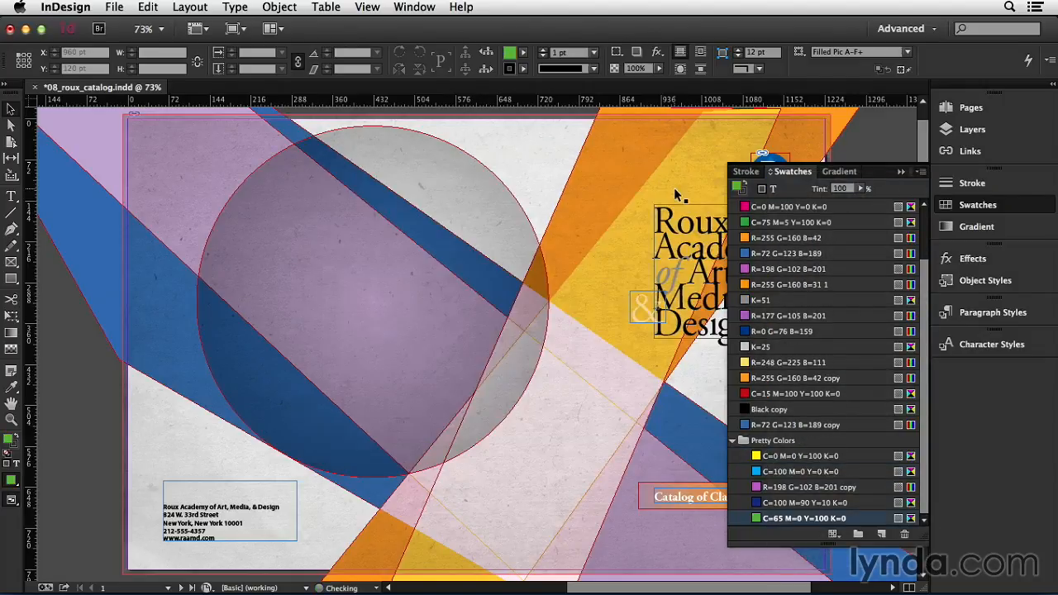